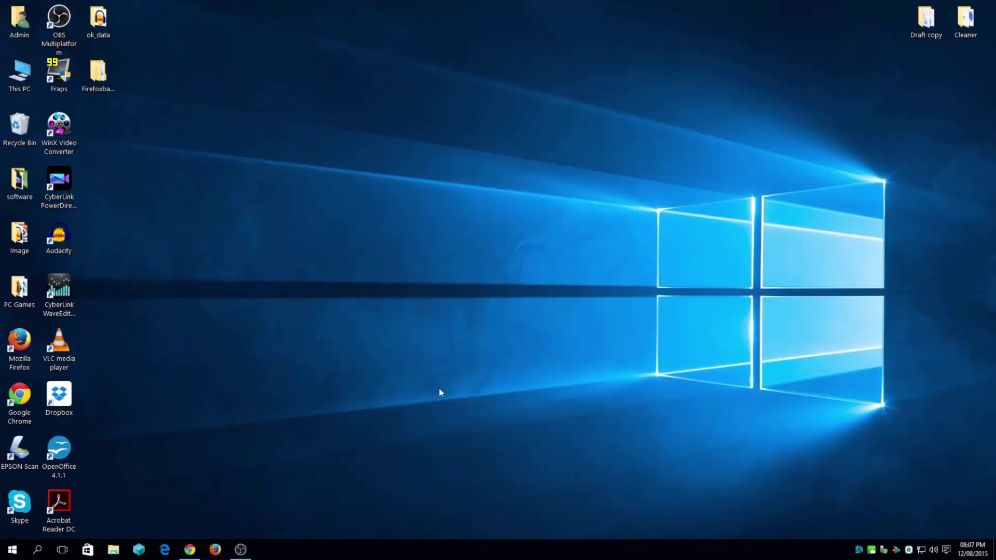
Launch Google Chrome from the Windows taskbar.
left_click(193, 550)
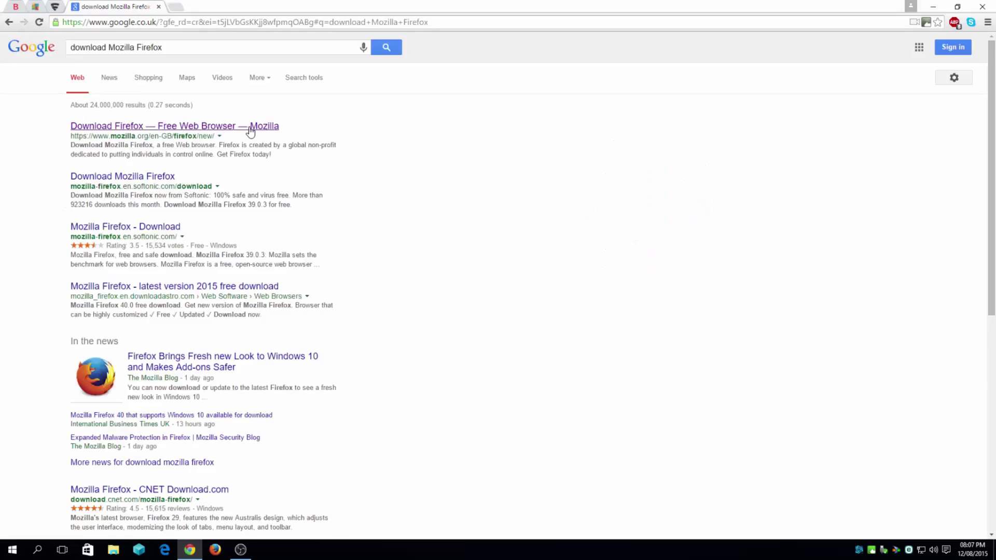
Download the Firefox installer from mozilla.org and run the downloaded stub.
left_click(120, 135)
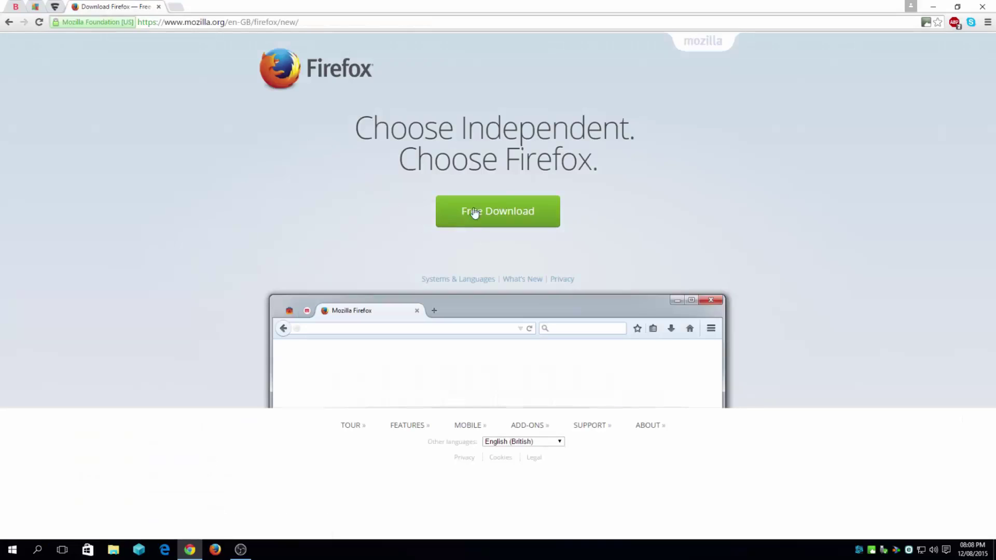
left_click(484, 211)
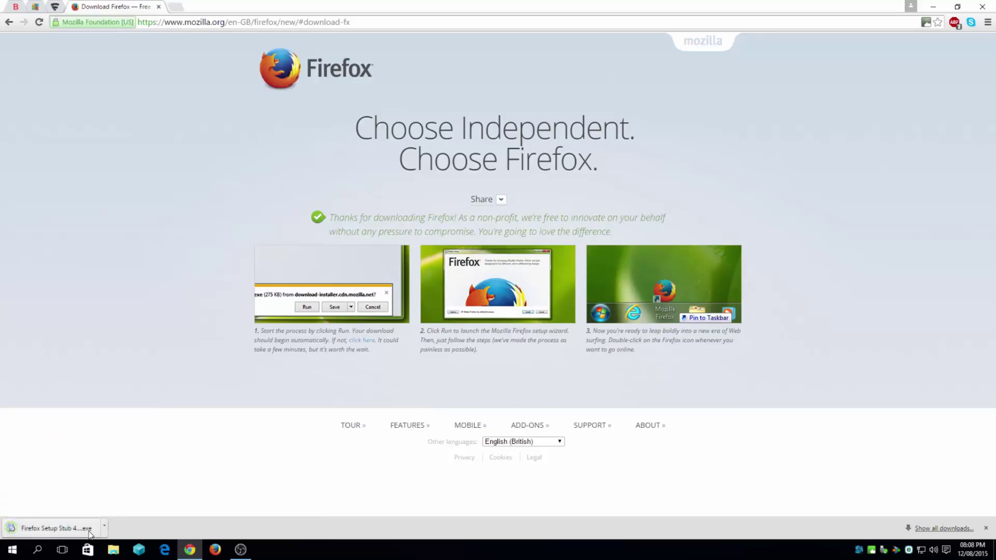
left_click(89, 532)
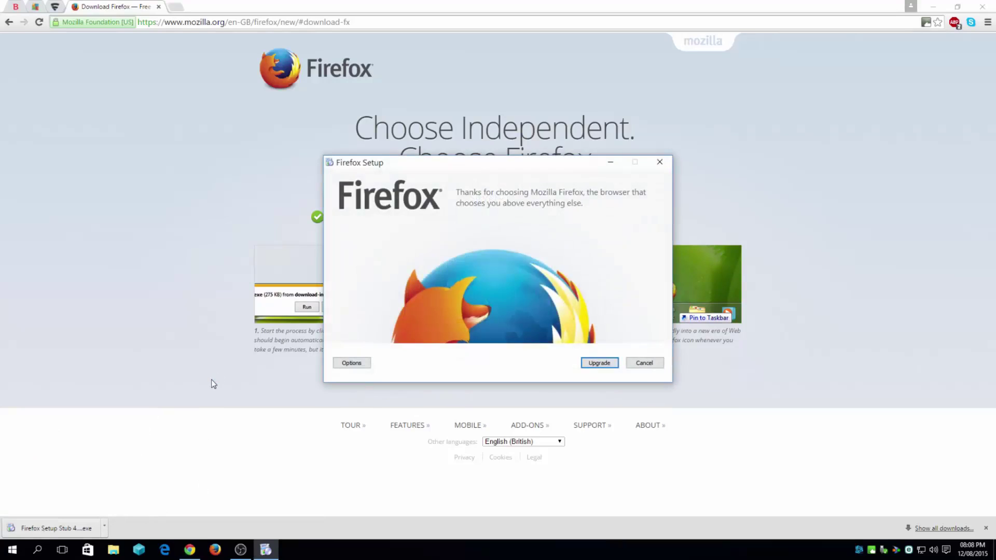
Upgrade Firefox with 'Send information' unticked, allowing the installer internet access.
left_click(361, 371)
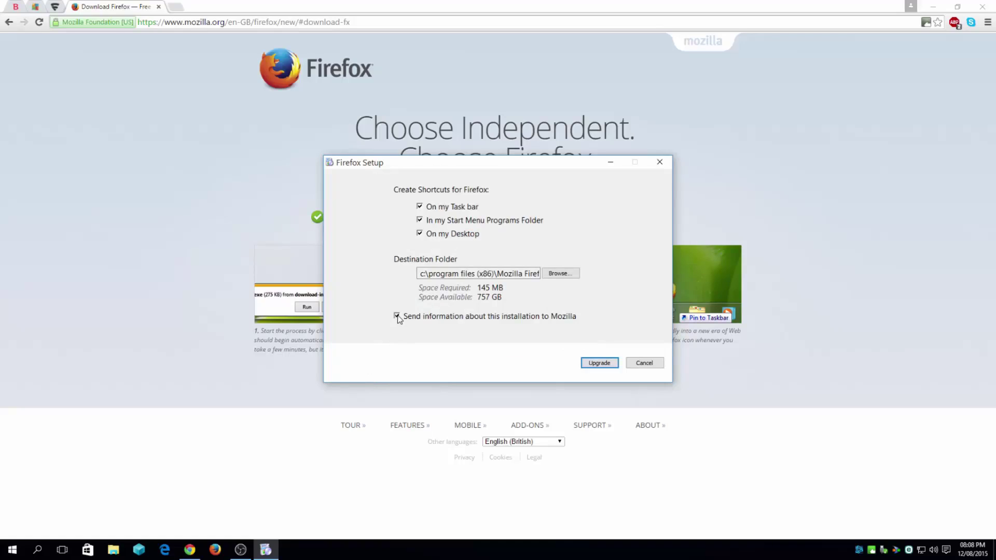
left_click(398, 318)
left_click(591, 363)
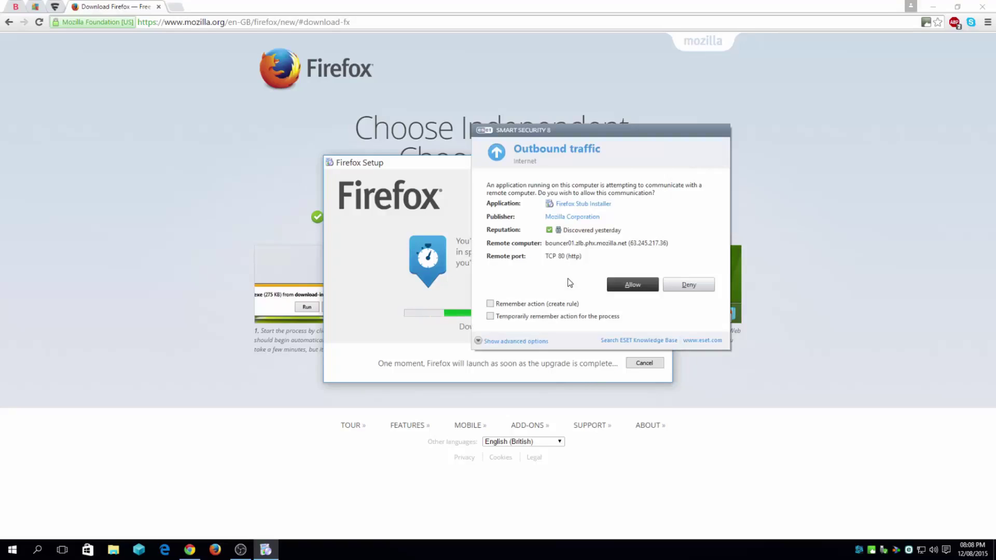
left_click(631, 285)
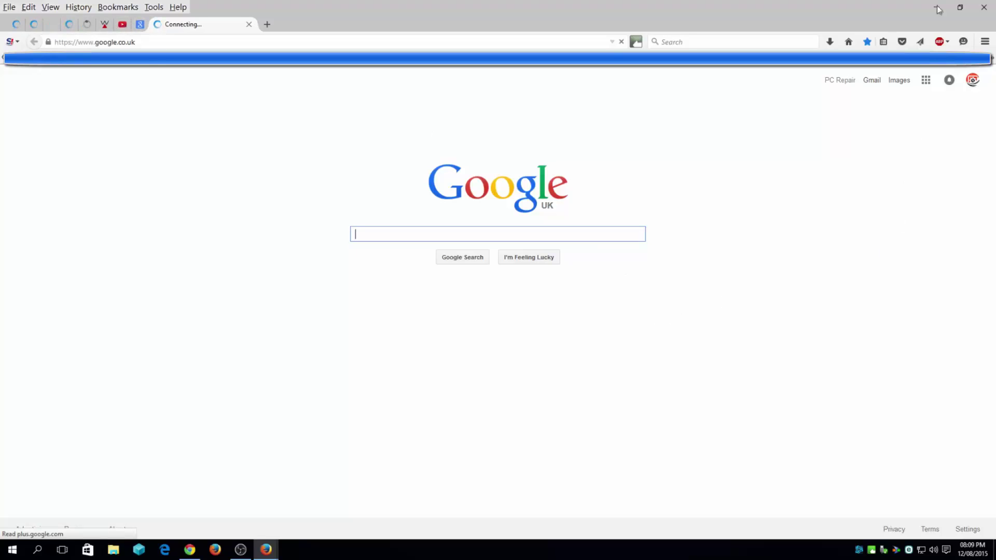
Open Help > Troubleshooting Information and show the profile folder in File Explorer.
left_click(178, 8)
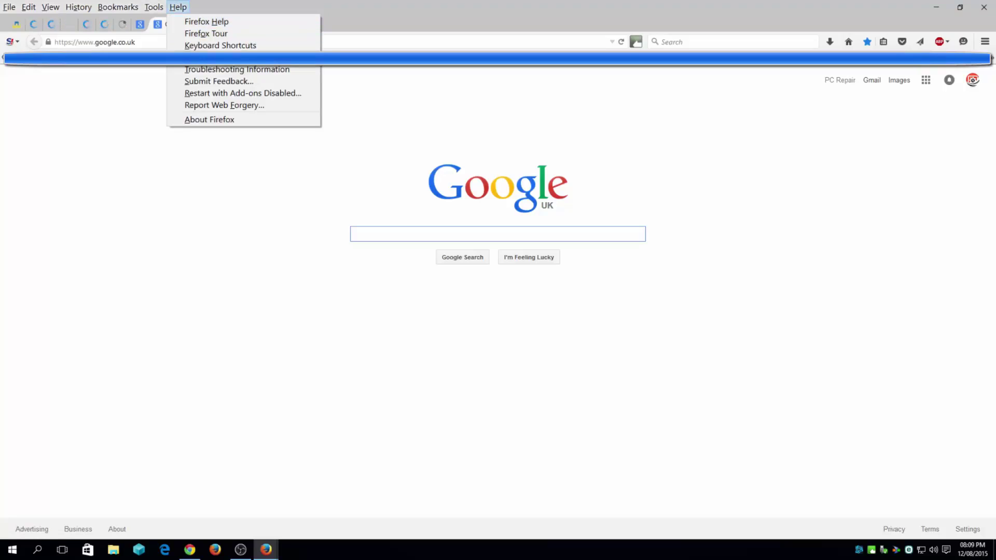
left_click(285, 71)
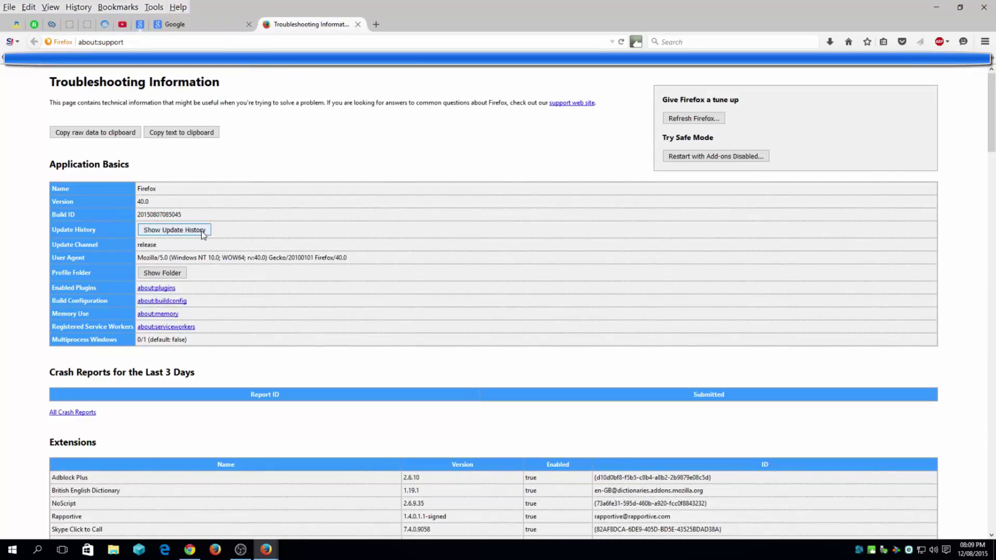
left_click(174, 272)
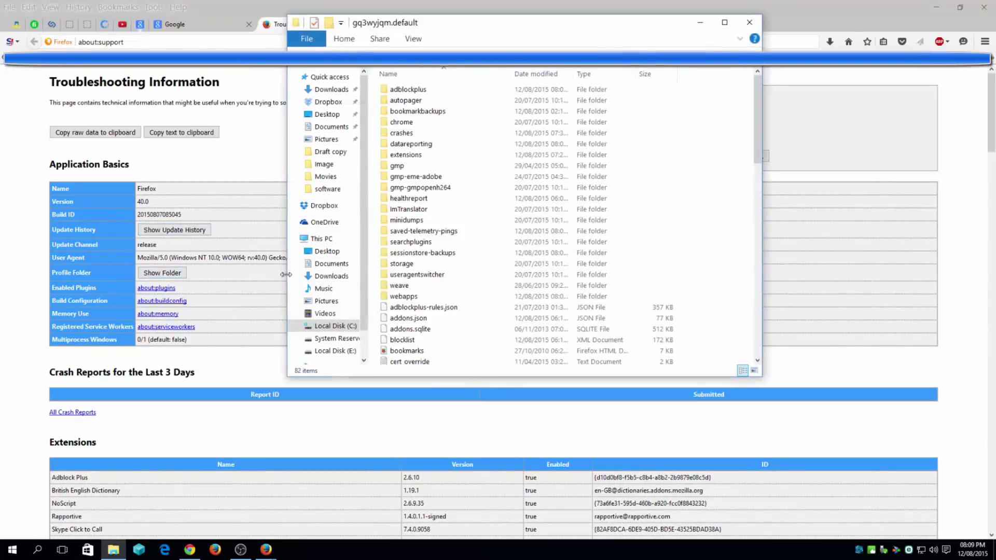
In the Mozilla folder, check the eclipse, Extensions and Firefox folders' 110 MB total.
key("alt+Up")
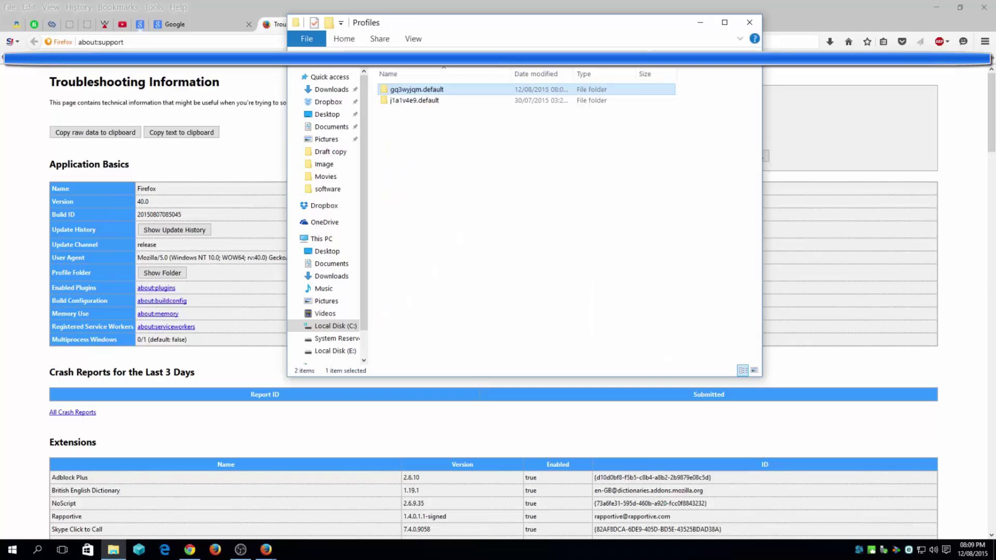
key("alt+Up")
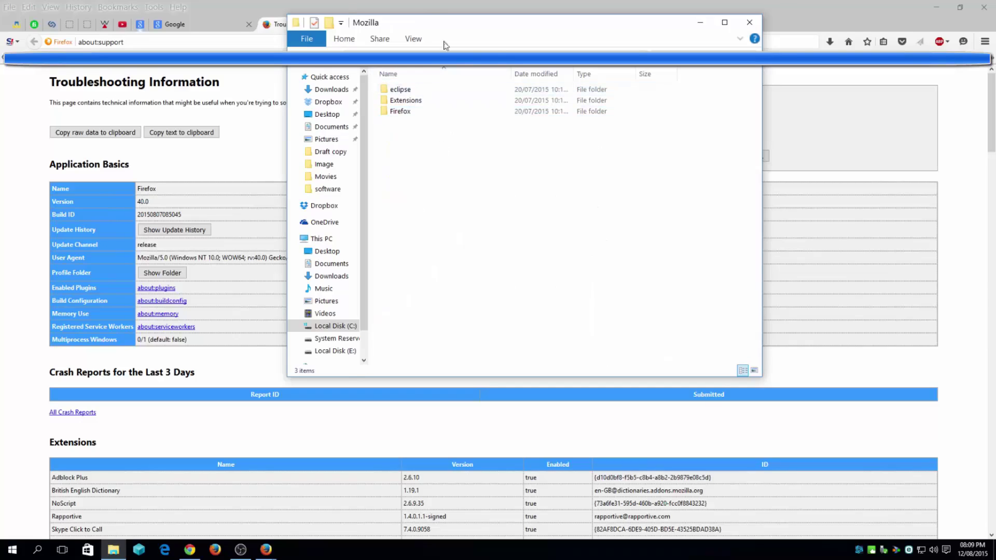
left_click_drag(446, 158, 389, 81)
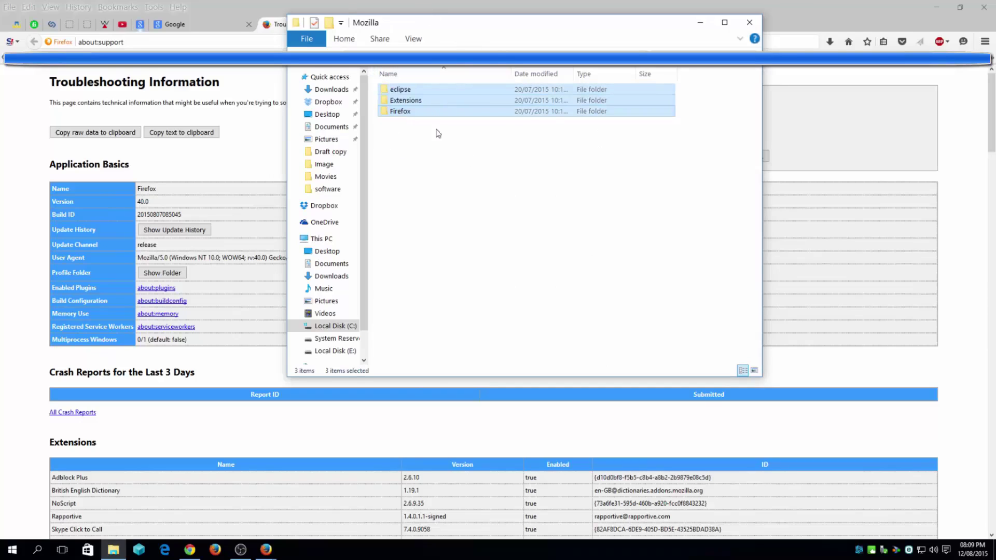
right_click(433, 103)
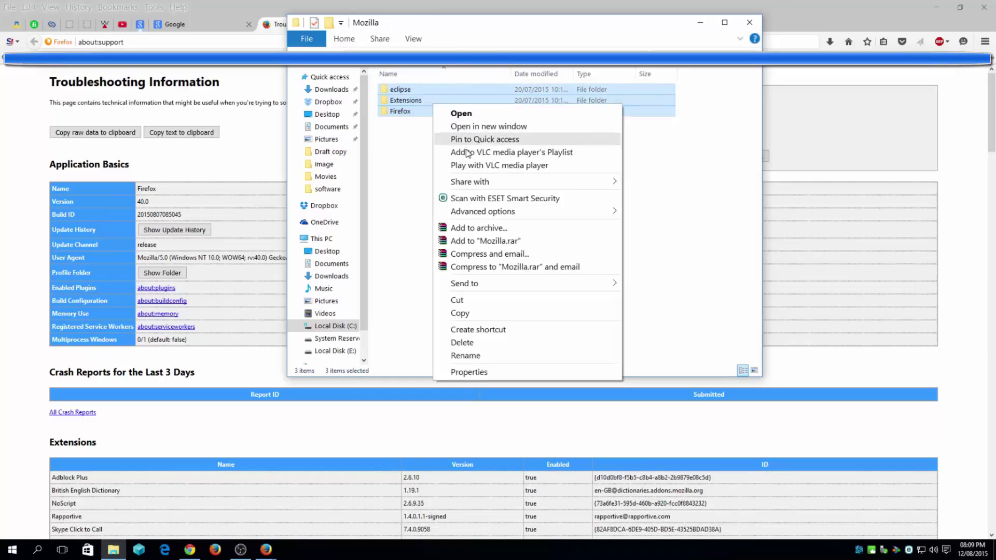
left_click(476, 373)
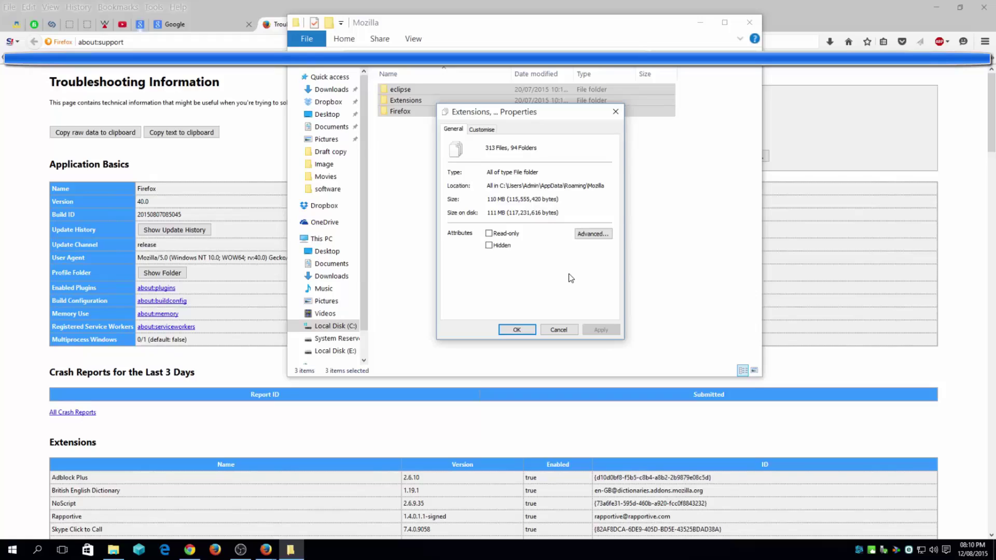
left_click(555, 325)
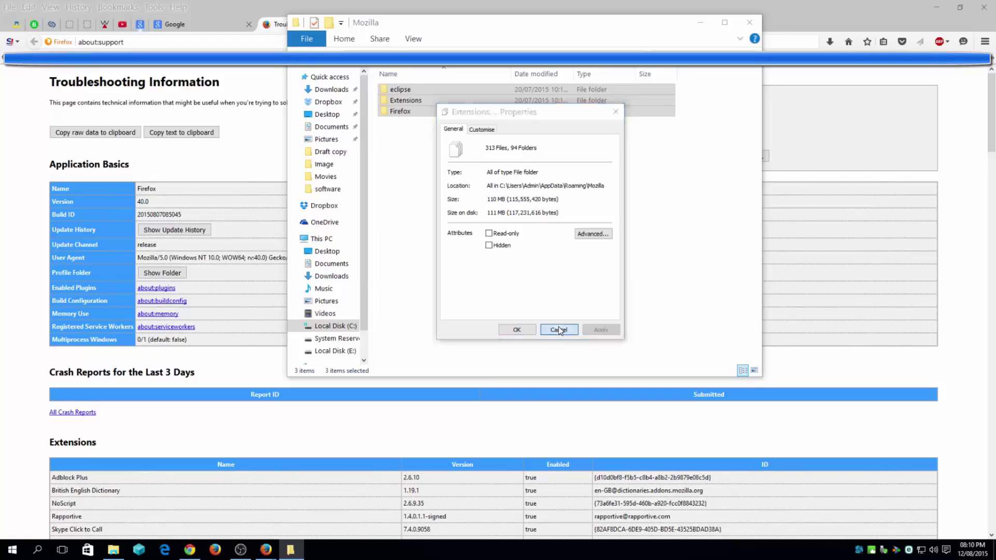